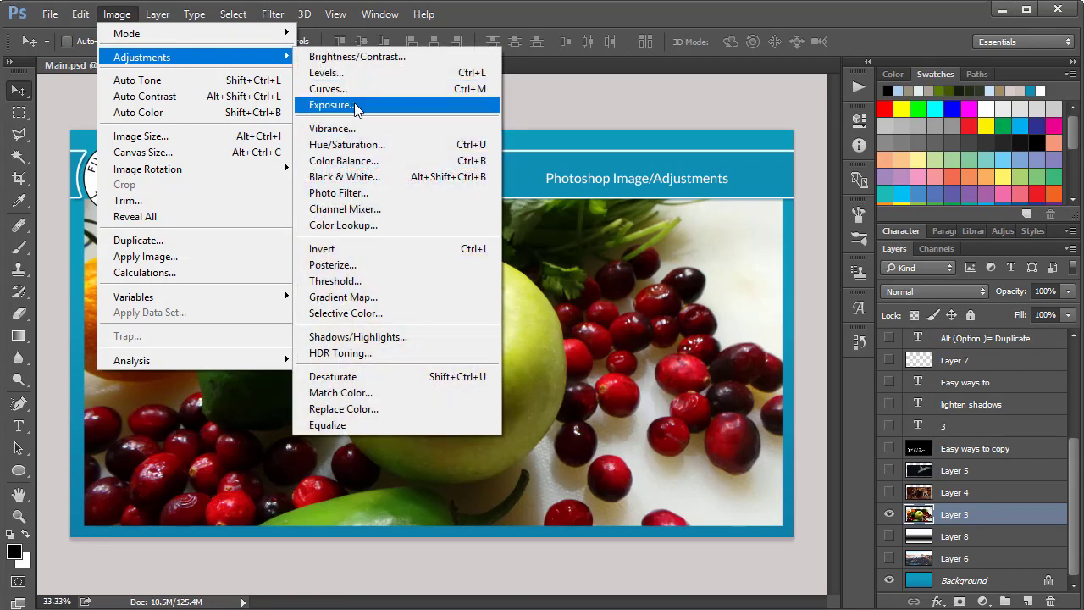
# Try an Exposure adjustment of about +0.94 on the fruit photo in Layer 3, and reset it to 0.
pyautogui.click(355, 105)
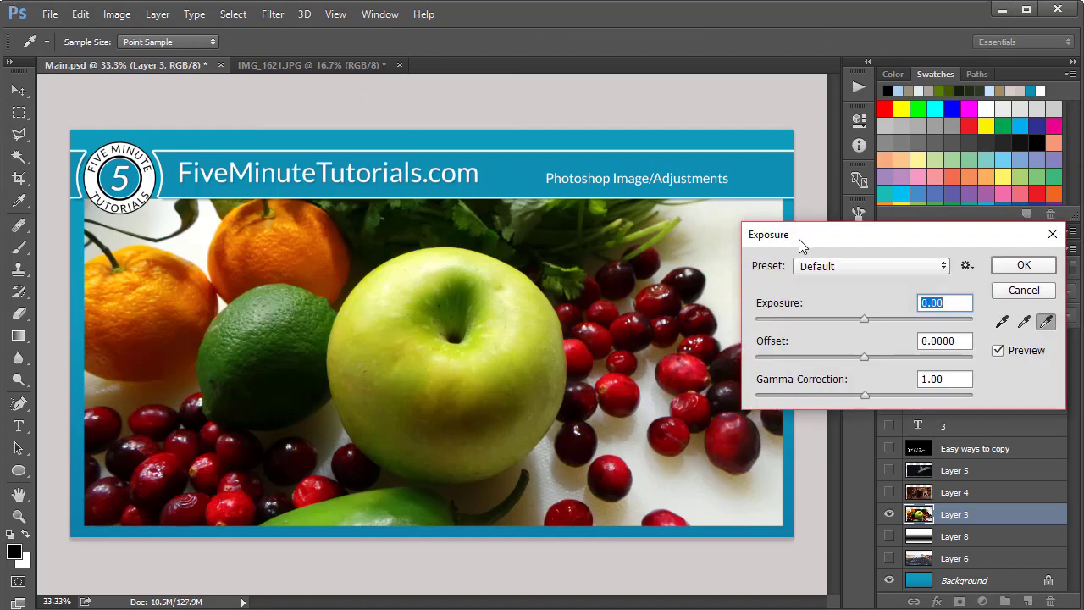
pyautogui.moveTo(777, 243); pyautogui.dragTo(572, 111)
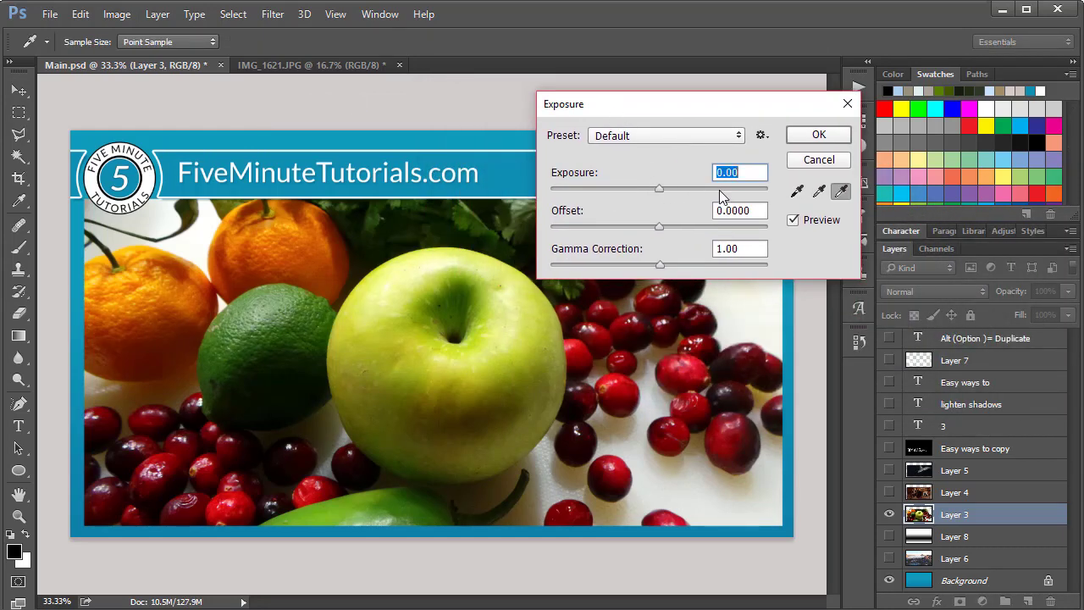
pyautogui.moveTo(661, 189)
pyautogui.mouseDown()
pyautogui.moveTo(708, 195)
pyautogui.moveTo(611, 187)
pyautogui.moveTo(681, 178)
pyautogui.moveTo(674, 187)
pyautogui.mouseUp()
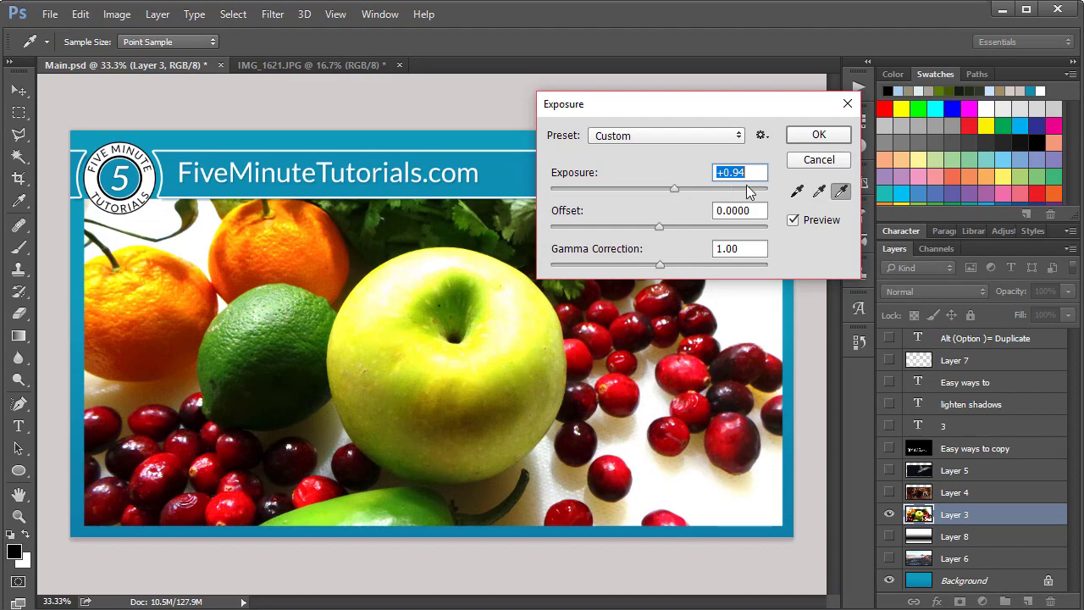
pyautogui.write('0')
pyautogui.press('Return')
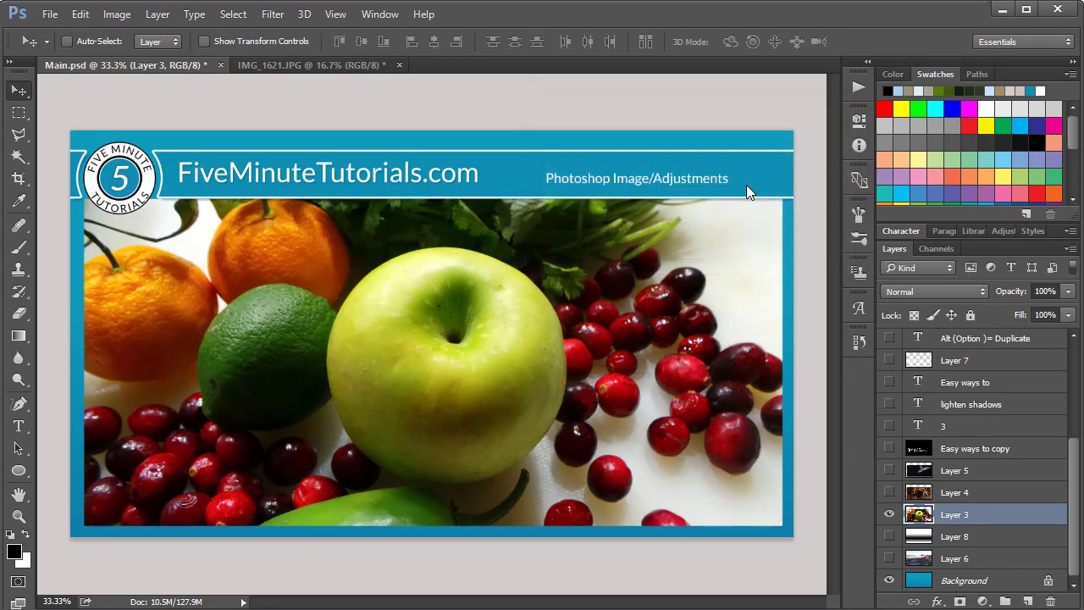
# Lighten the fruit photo in Layer 3 with an Exposure adjustment, setting gamma correction to about 1.62.
pyautogui.click(125, 15)
pyautogui.moveTo(152, 61)
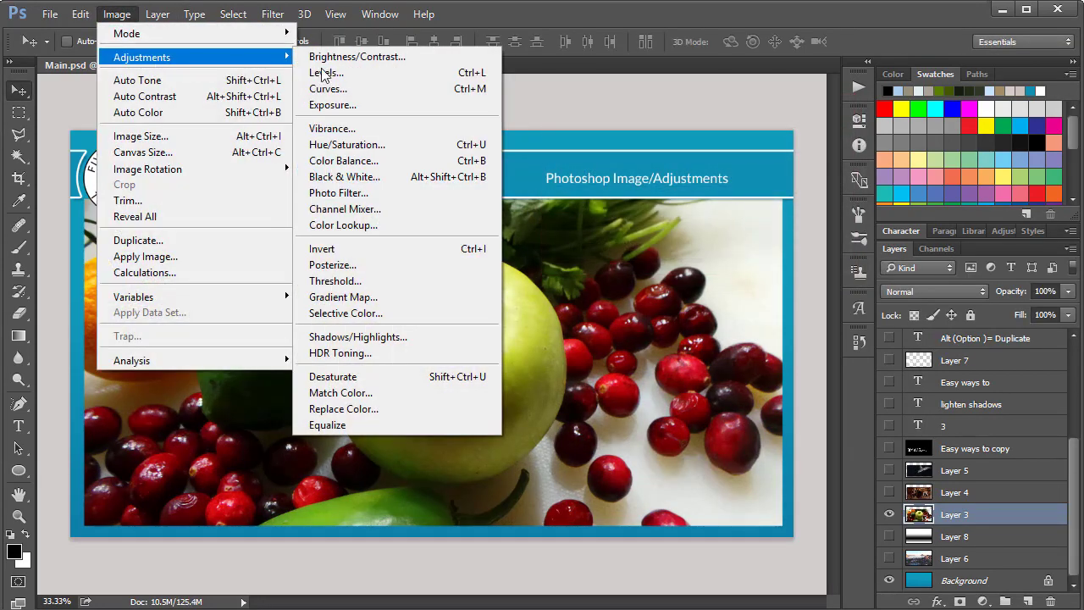
pyautogui.click(366, 105)
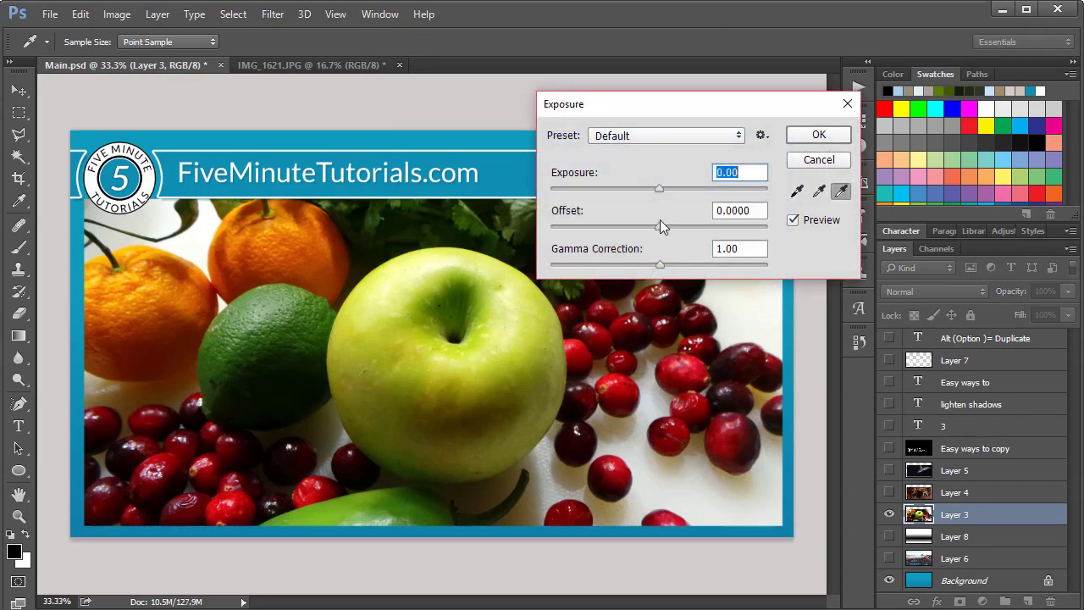
pyautogui.moveTo(662, 226)
pyautogui.mouseDown()
pyautogui.moveTo(720, 241)
pyautogui.moveTo(629, 246)
pyautogui.moveTo(662, 244)
pyautogui.mouseUp()
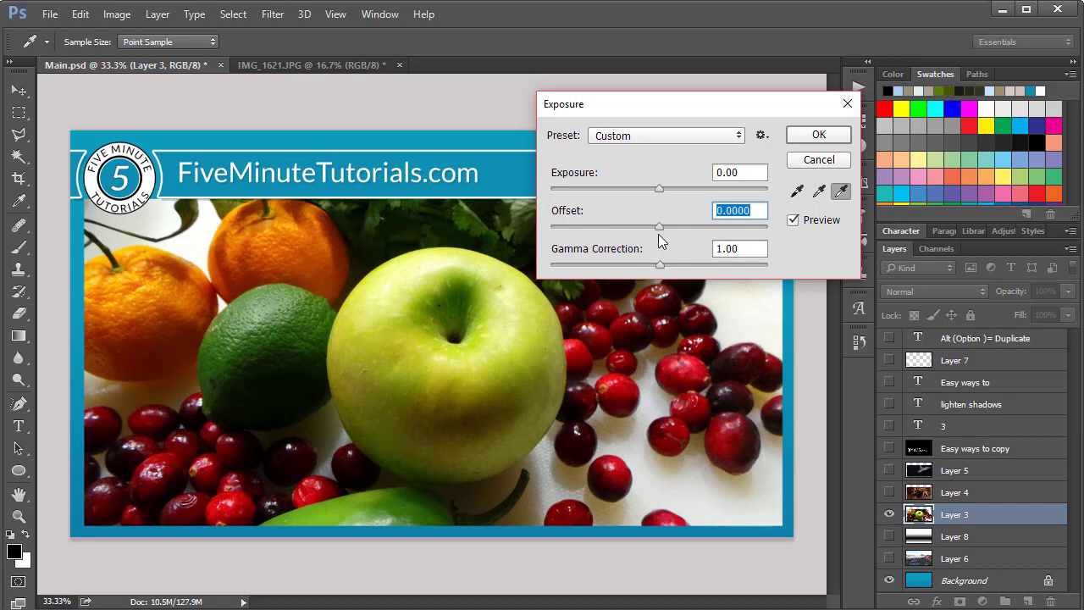
pyautogui.moveTo(660, 266); pyautogui.dragTo(621, 259)
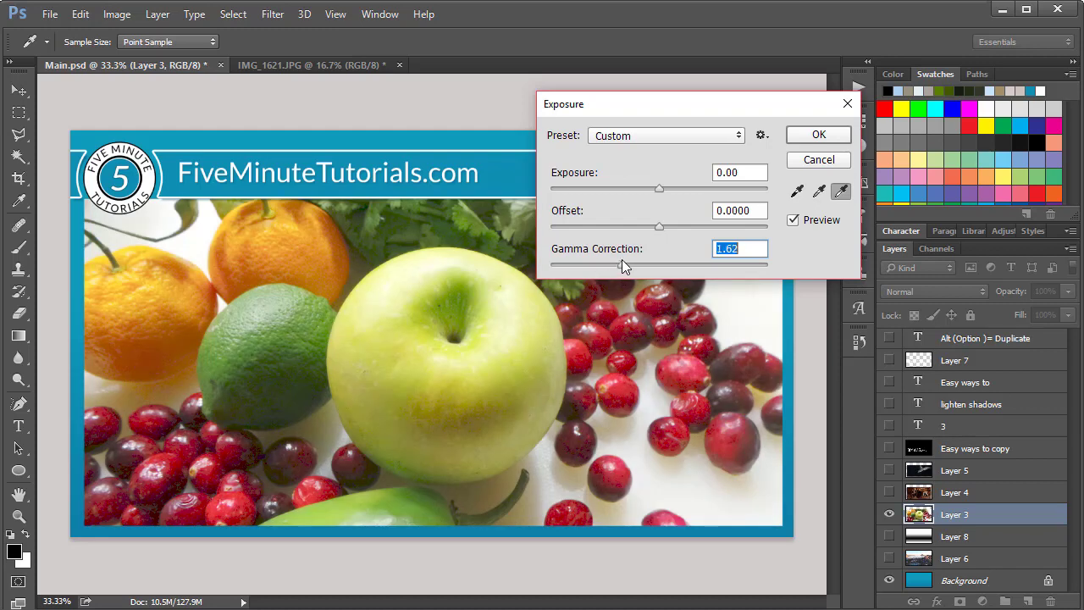
# Compare the fruit photo with and without the gamma correction, and apply the Exposure adjustment.
pyautogui.click(792, 219)
pyautogui.moveTo(807, 105); pyautogui.dragTo(944, 76)
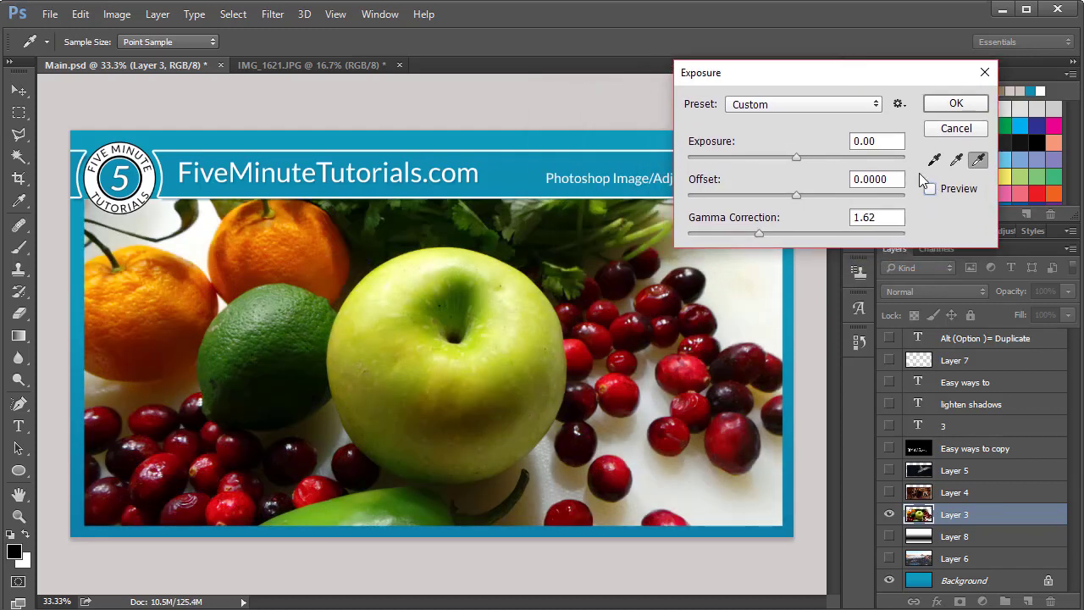
pyautogui.click(931, 189)
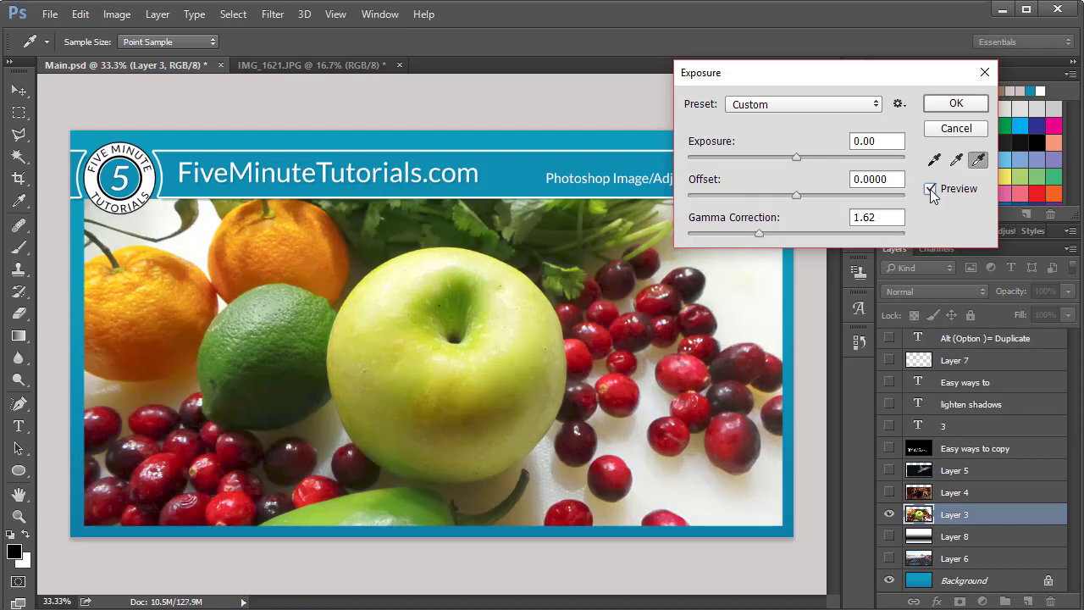
pyautogui.click(930, 190)
pyautogui.click(931, 190)
pyautogui.click(957, 103)
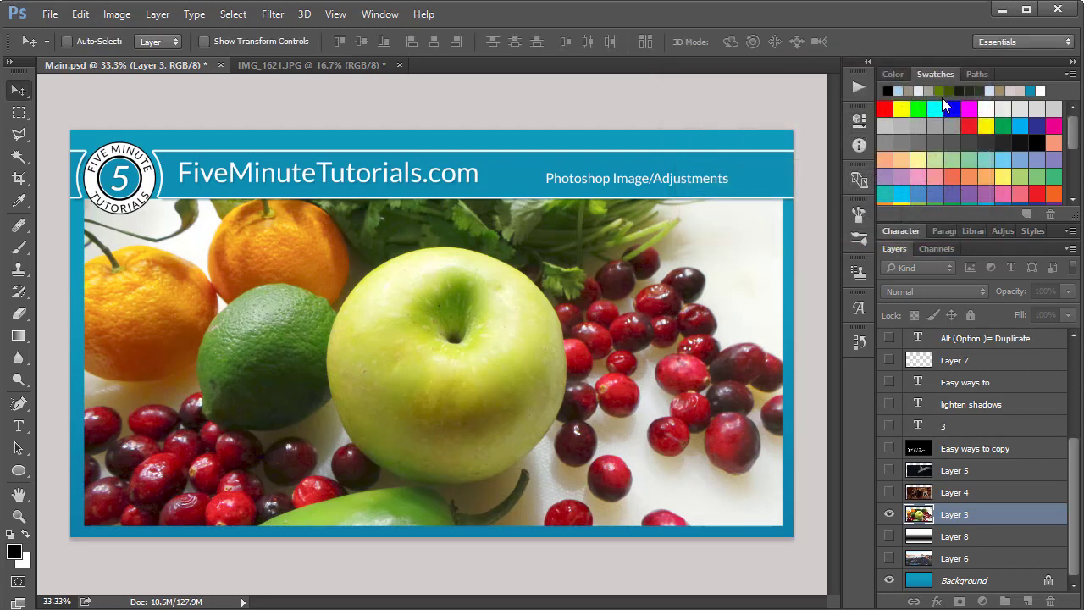
# Make Layer 4 visible above the fruit photo.
pyautogui.click(115, 15)
pyautogui.moveTo(136, 57)
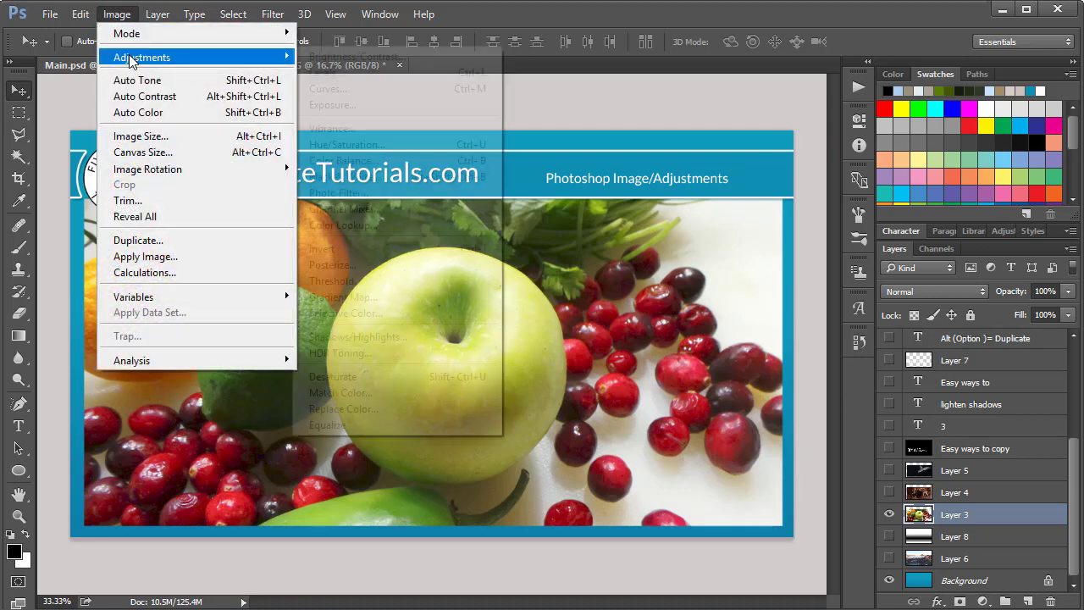
pyautogui.click(889, 492)
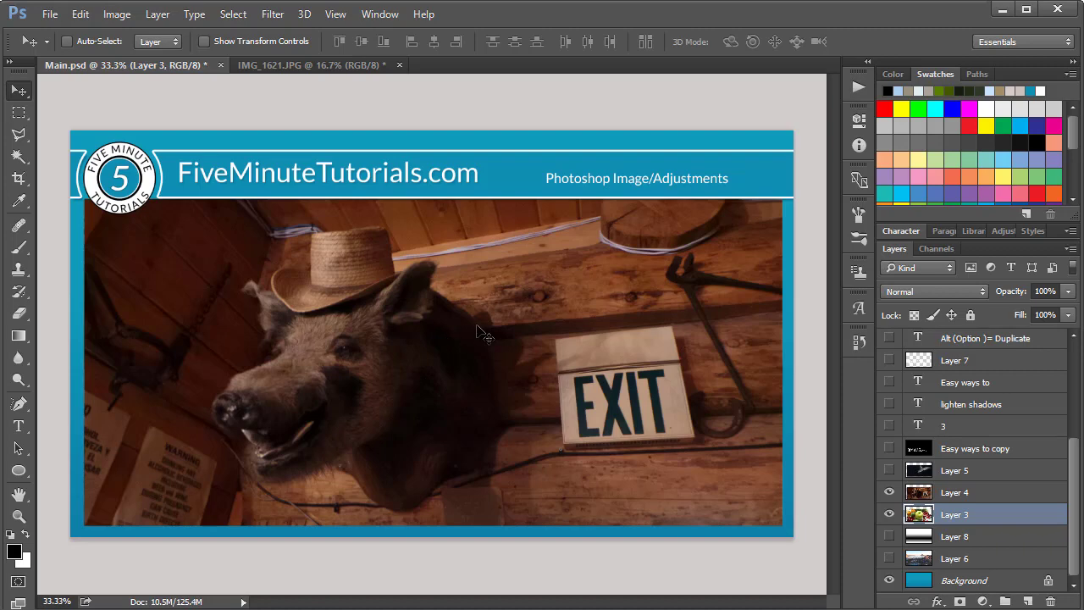
# Start HDR Toning with document flattening allowed, and compare the boar photo with and without the default toning.
pyautogui.click(118, 13)
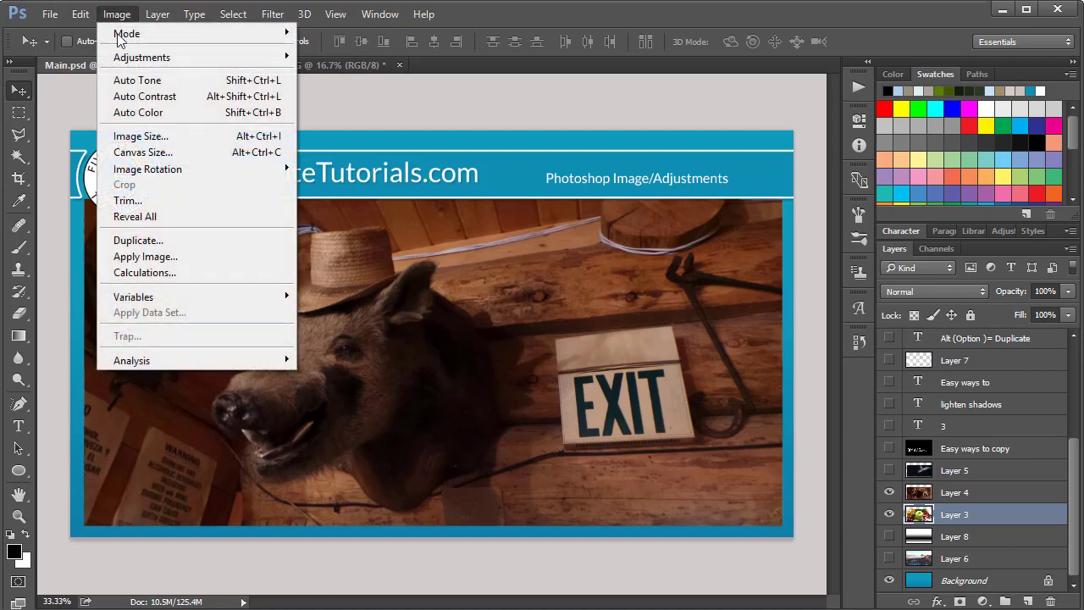
pyautogui.moveTo(125, 57)
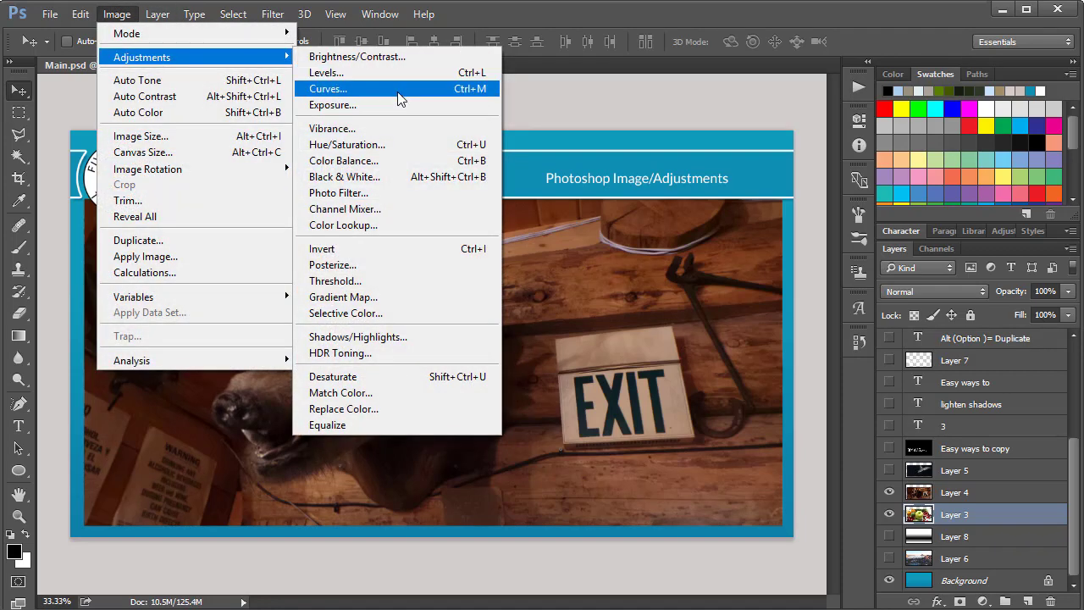
pyautogui.click(406, 355)
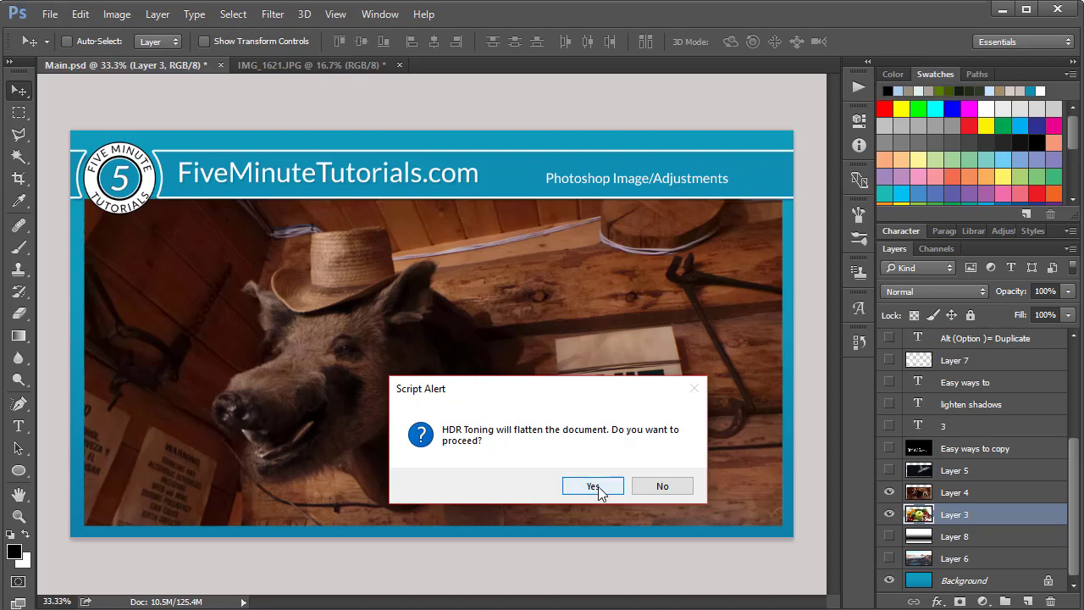
pyautogui.click(593, 486)
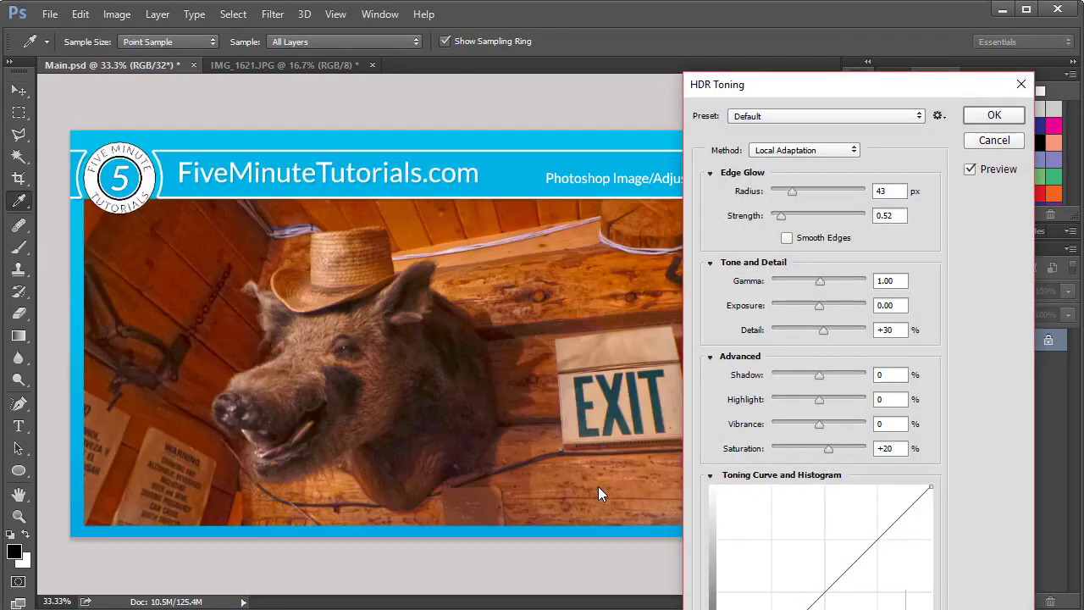
pyautogui.moveTo(857, 88); pyautogui.dragTo(891, 81)
pyautogui.click(1002, 161)
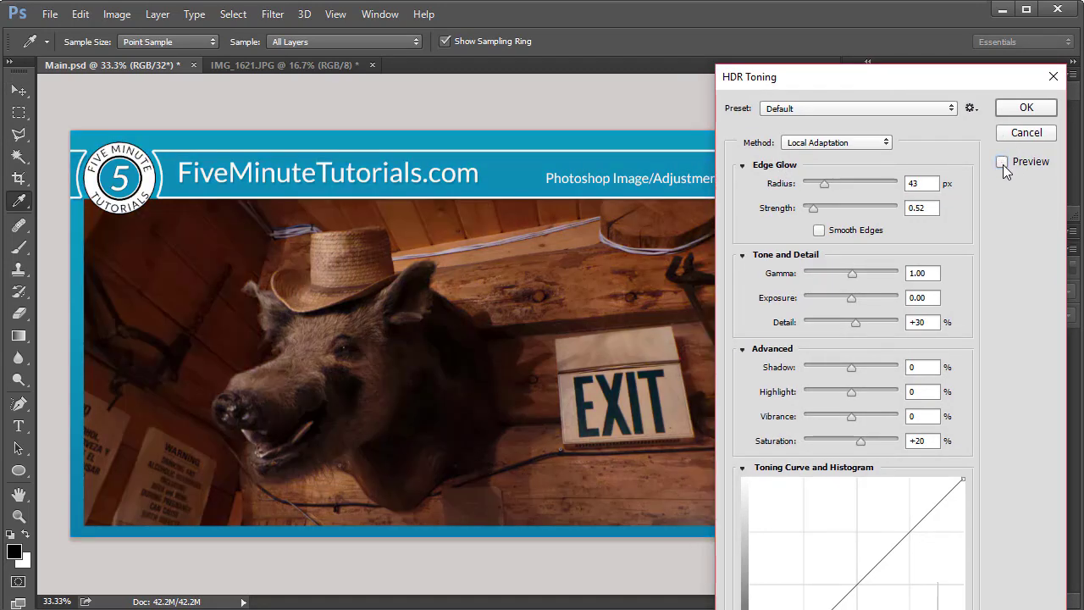
pyautogui.click(1002, 162)
pyautogui.click(1002, 162)
pyautogui.click(1002, 162)
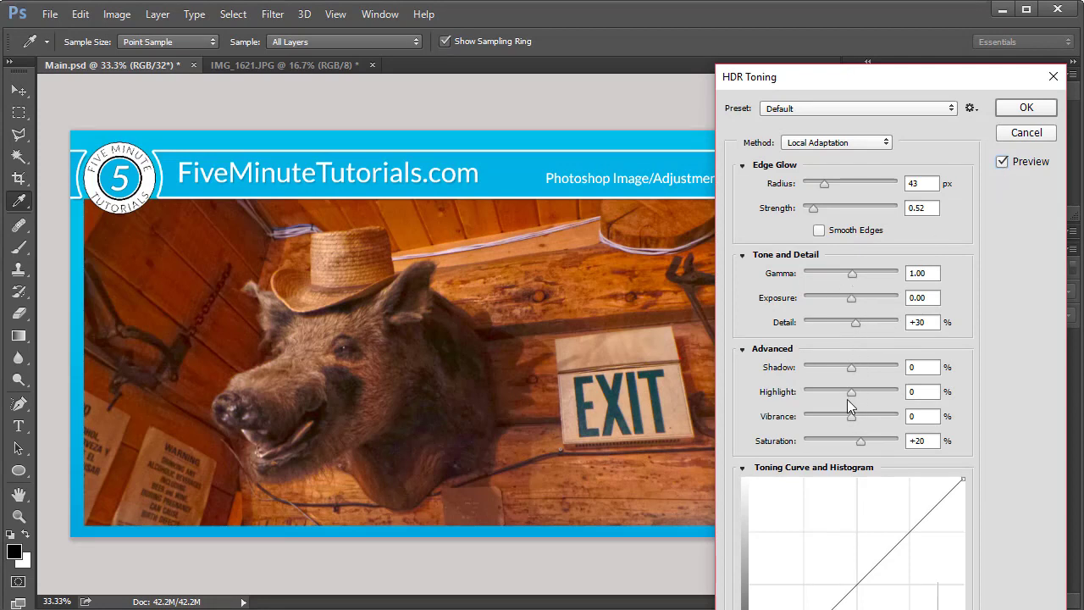
# Try HDR toning with highlight at about -30%, vibrance -21% and saturation -1%, comparing the preview with the original.
pyautogui.moveTo(851, 391); pyautogui.dragTo(850, 446)
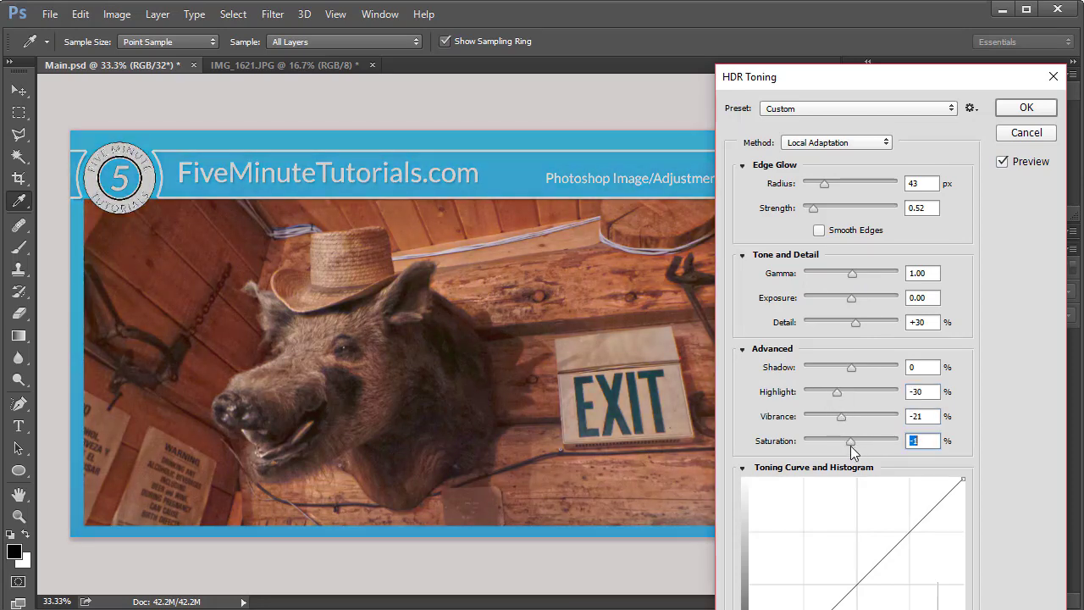
pyautogui.click(1002, 162)
pyautogui.click(1002, 161)
# Cancel the HDR toning and undo the flattening to restore the document's layers.
pyautogui.click(1029, 132)
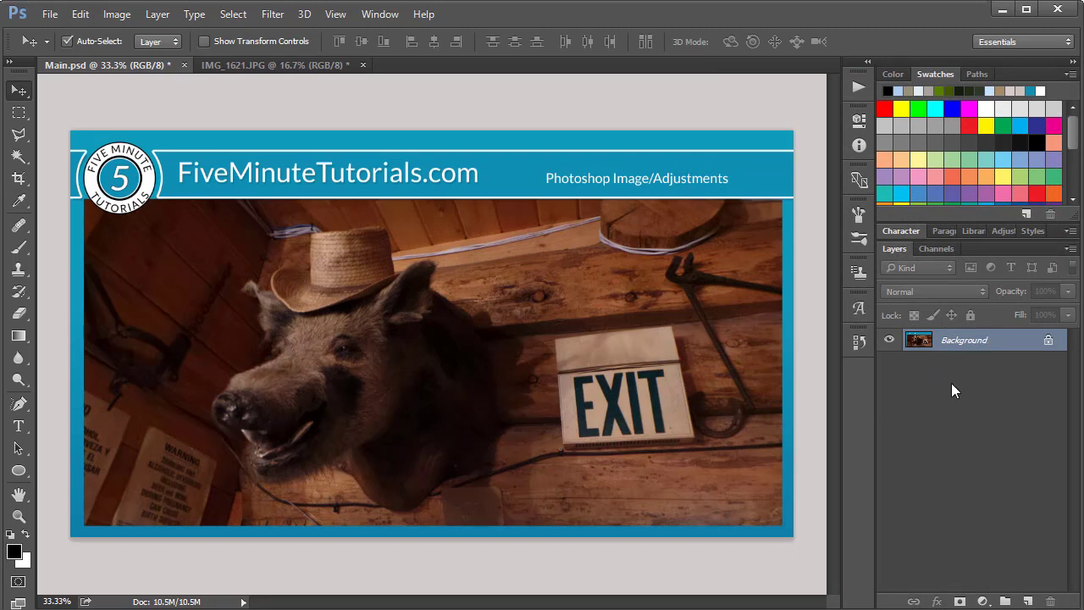
pyautogui.hotkey('ctrl', 'z')
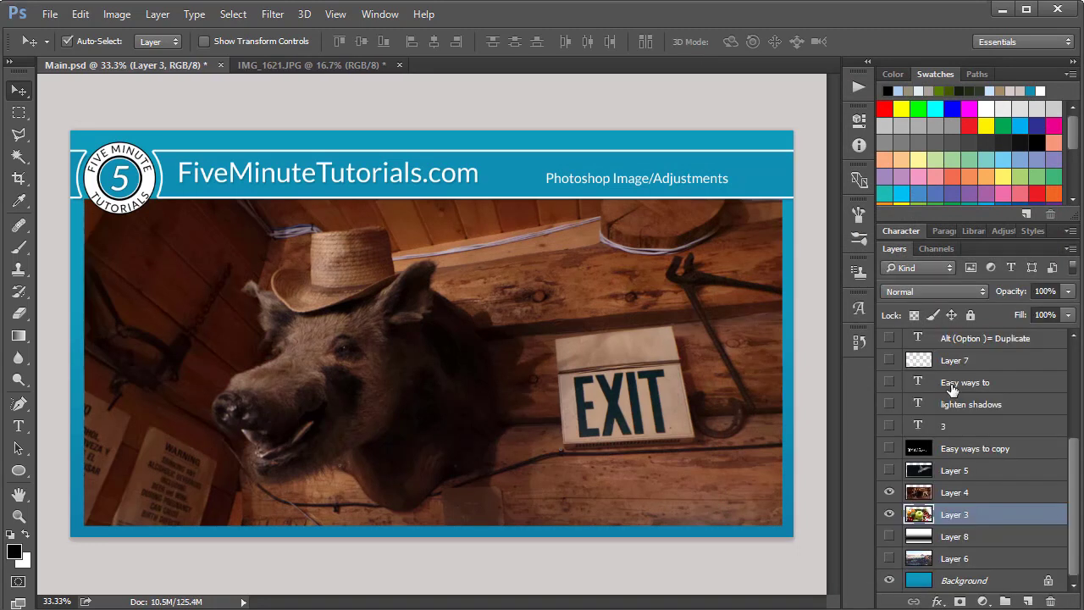
pyautogui.click(78, 15)
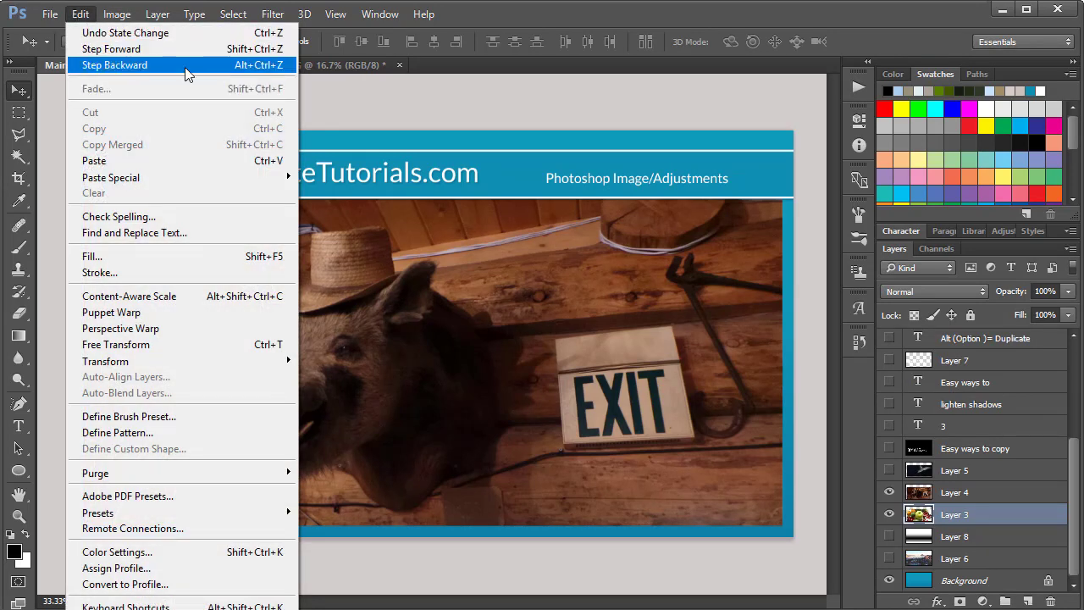
pyautogui.click(443, 107)
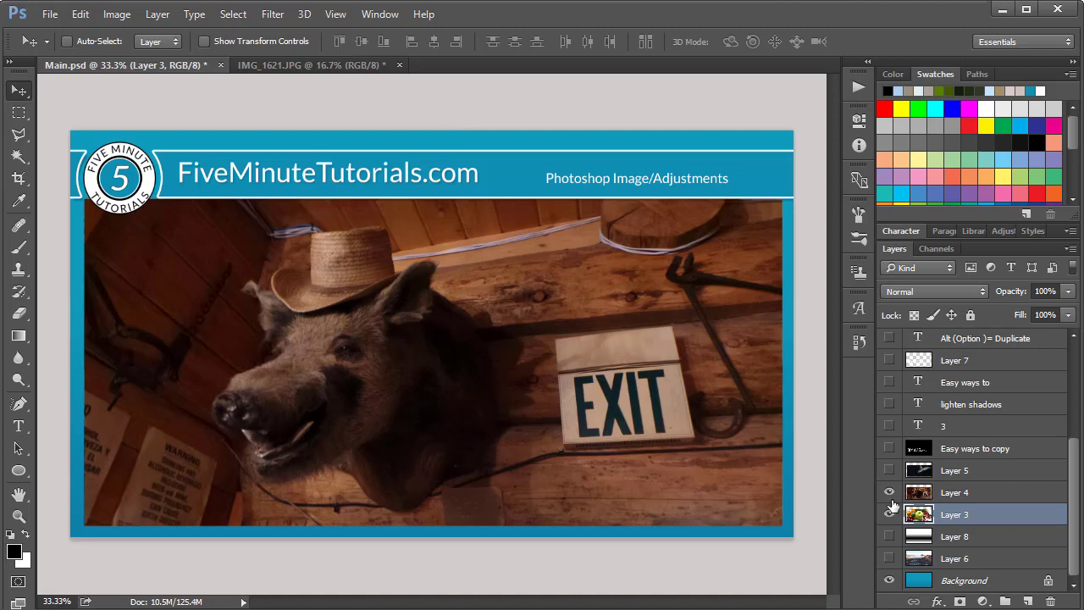
# Show and select the shark photo in Layer 5, and start a Shadows/Highlights adjustment on it.
pyautogui.click(889, 470)
pyautogui.click(978, 472)
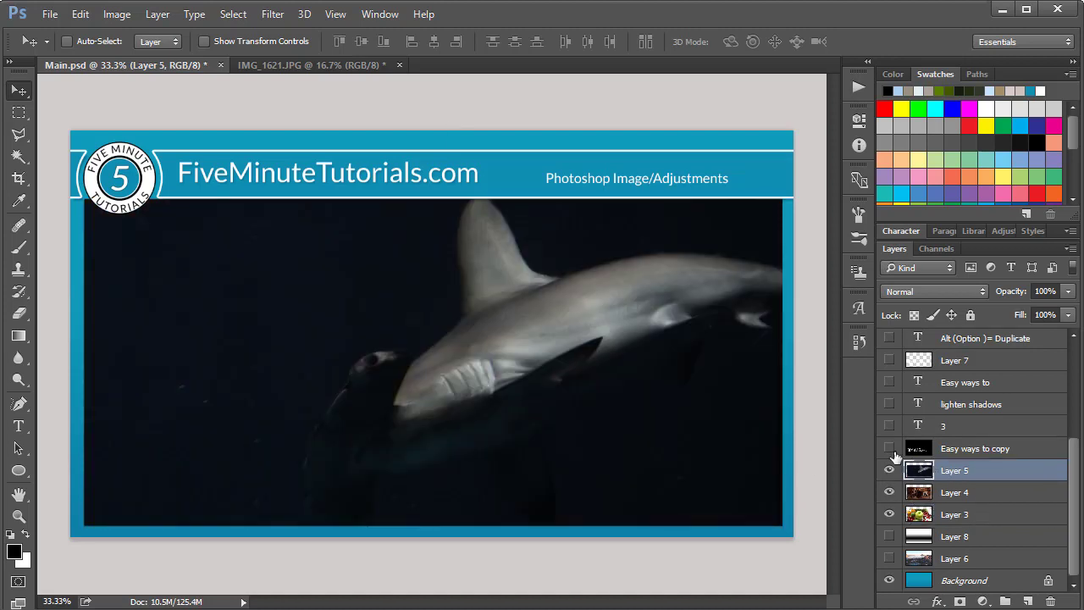
pyautogui.click(116, 14)
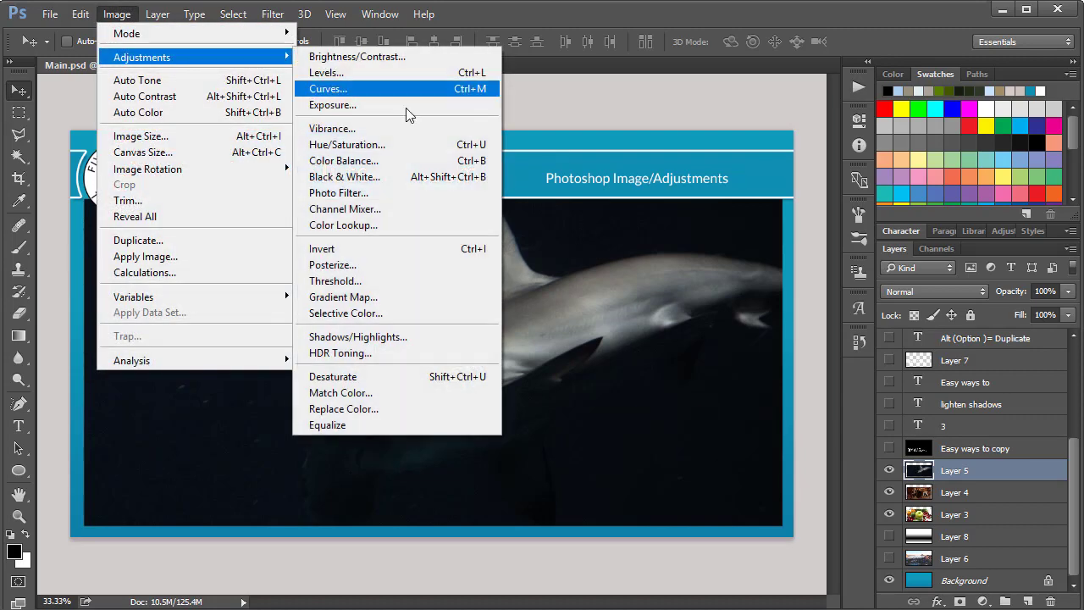
pyautogui.click(432, 336)
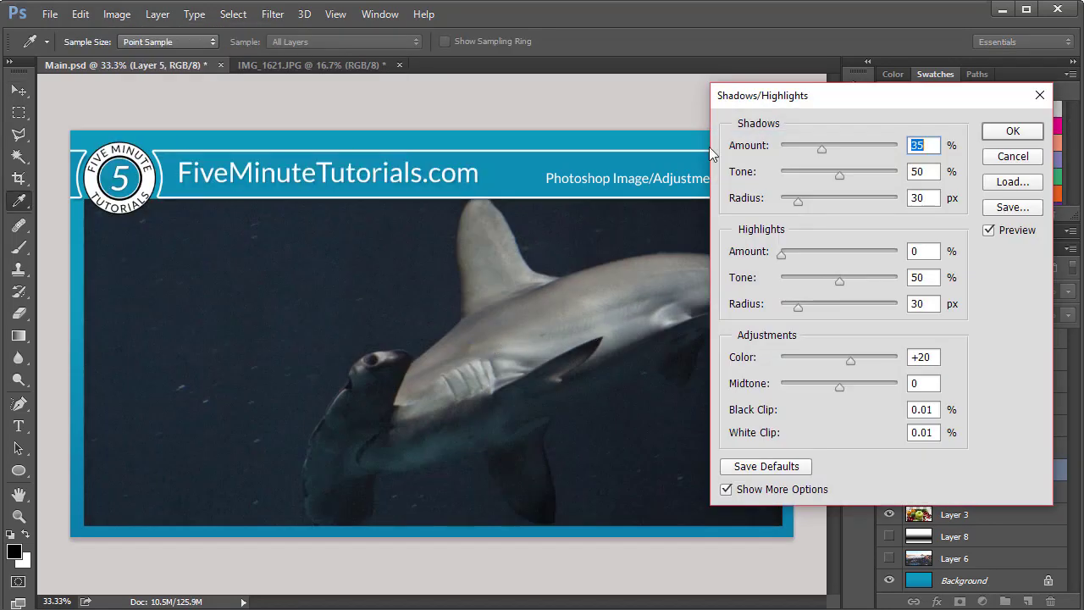
# Set the shadows amount to about 57% and tone to 14%, comparing the shark photo with and without the adjustment.
pyautogui.moveTo(818, 96); pyautogui.dragTo(806, 170)
pyautogui.moveTo(809, 223); pyautogui.dragTo(813, 221)
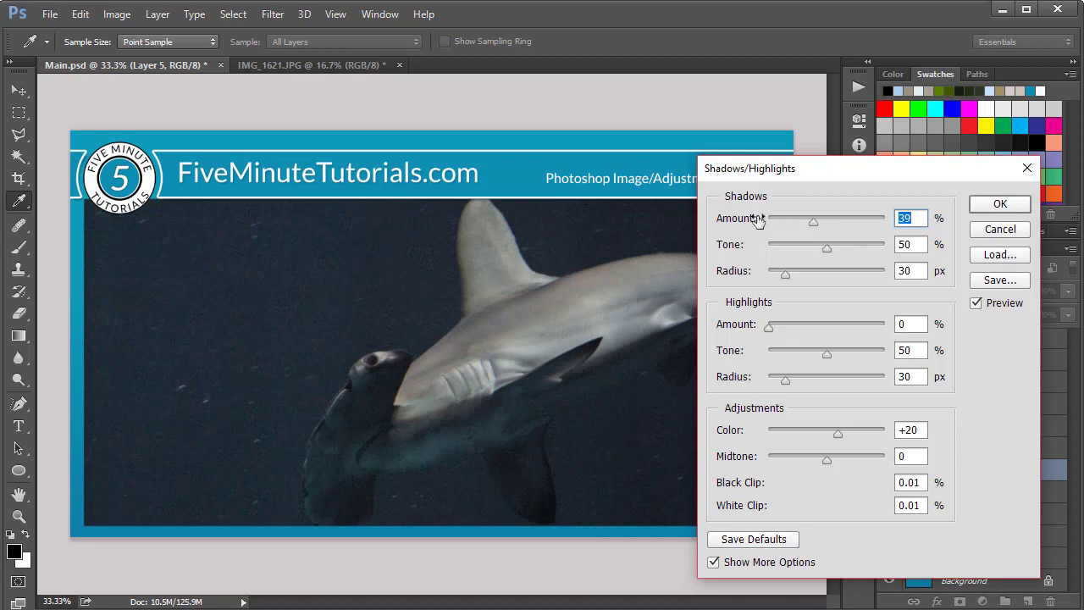
pyautogui.moveTo(813, 221); pyautogui.dragTo(785, 255)
pyautogui.click(977, 307)
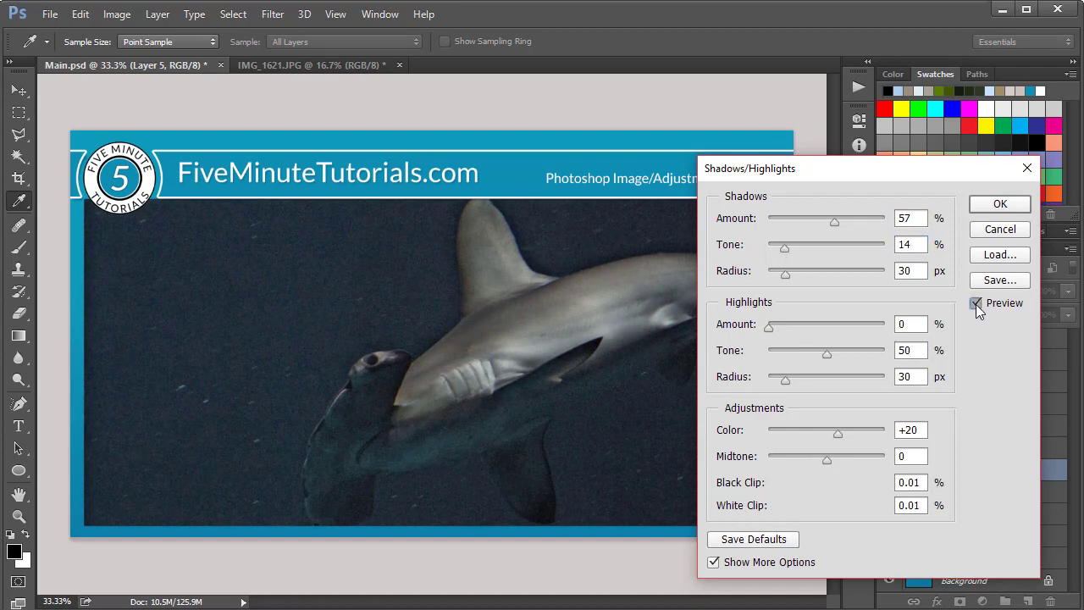
pyautogui.click(977, 306)
pyautogui.click(977, 306)
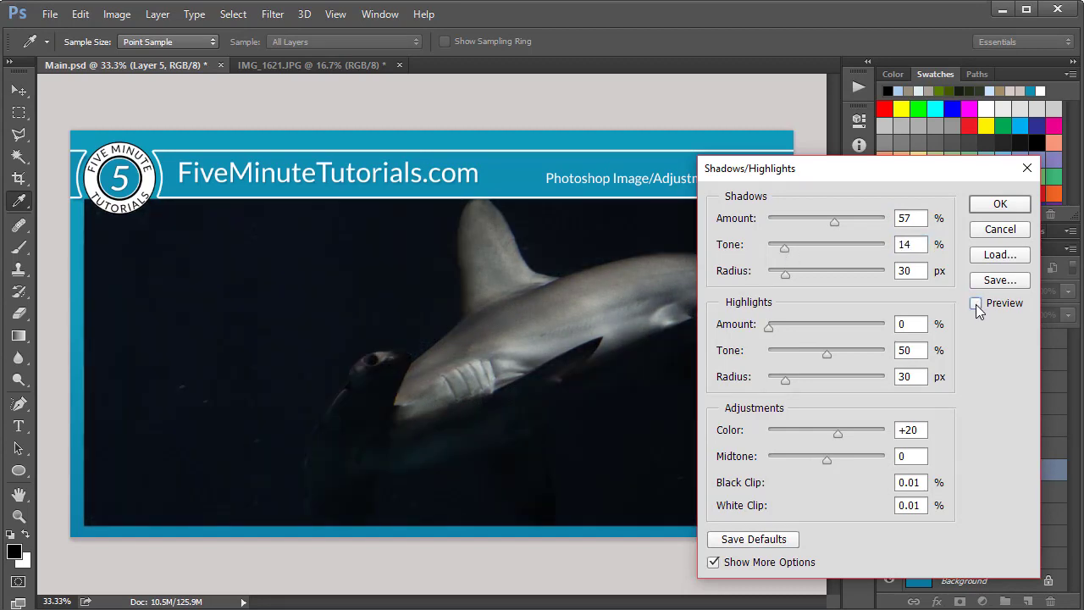
pyautogui.click(977, 307)
# Set the shadows radius to about 74 px, highlights amount to 45%, color to +26 and midtone to +7.
pyautogui.moveTo(787, 271); pyautogui.dragTo(809, 279)
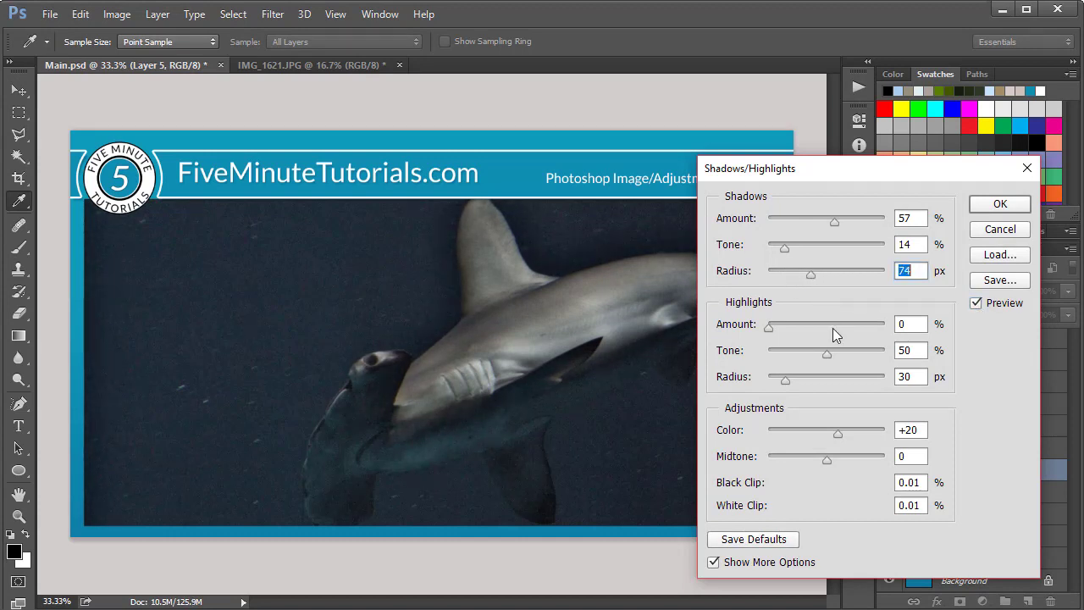
pyautogui.moveTo(772, 328); pyautogui.dragTo(821, 316)
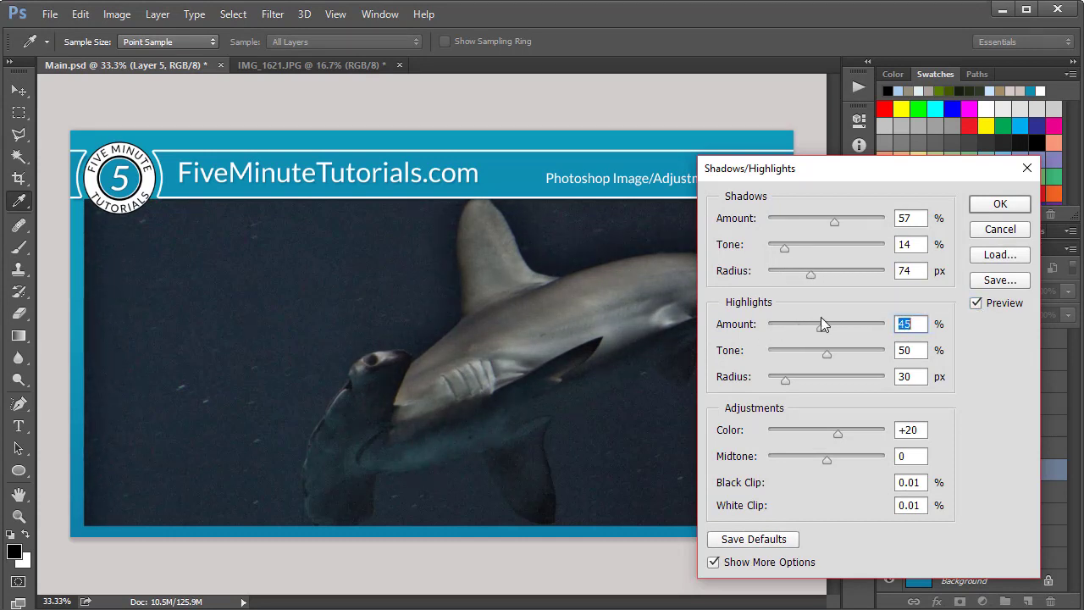
pyautogui.moveTo(841, 435); pyautogui.dragTo(832, 462)
pyautogui.click(869, 426)
# Collapse the extra Shadows/Highlights options, compare the shark photo with its original, and apply the adjustment.
pyautogui.click(769, 565)
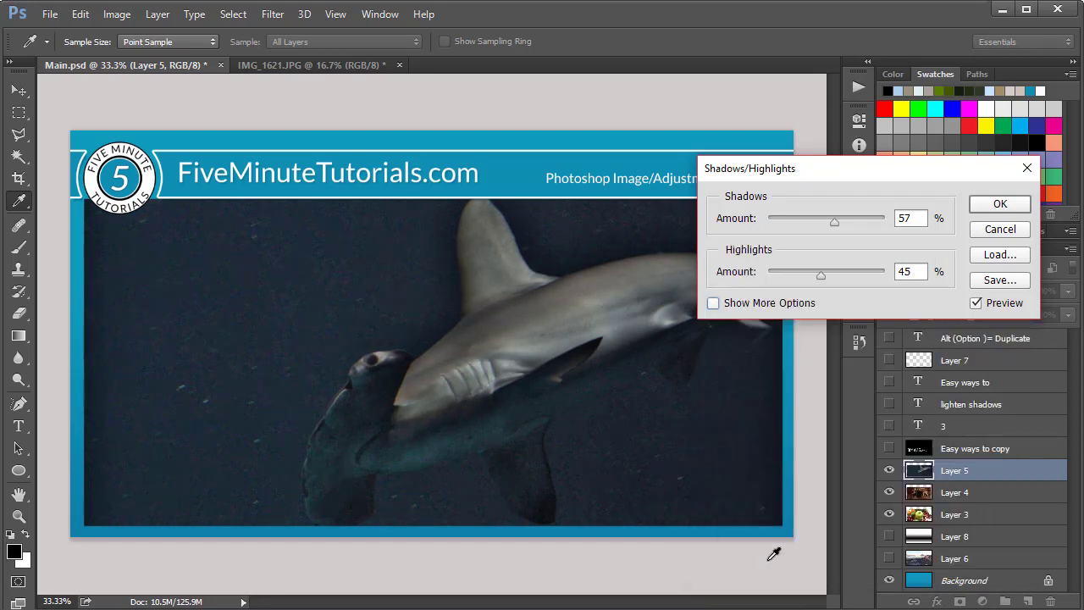
pyautogui.click(747, 306)
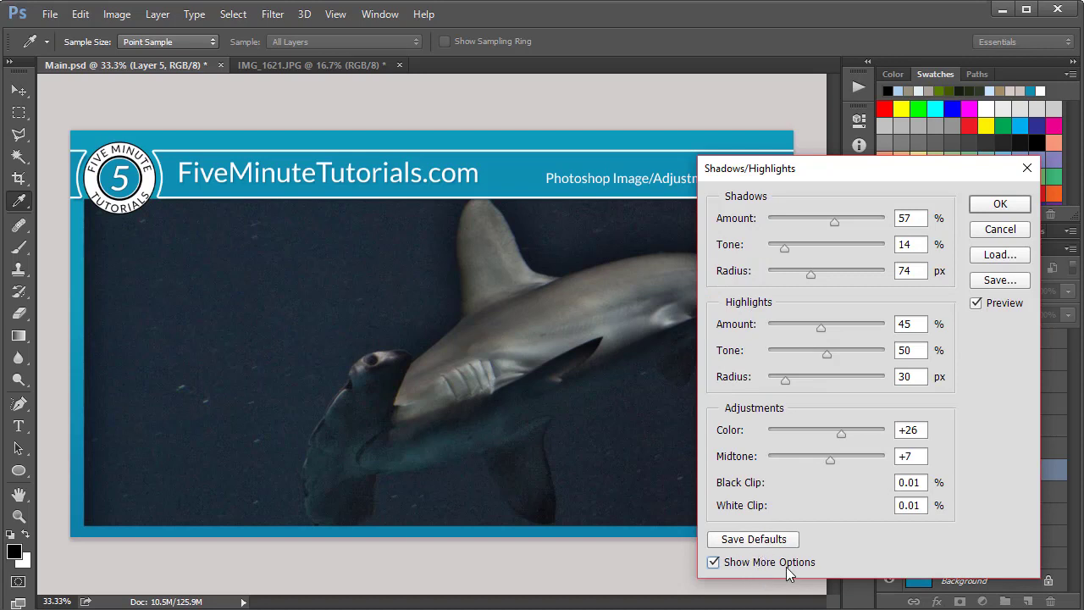
pyautogui.click(713, 561)
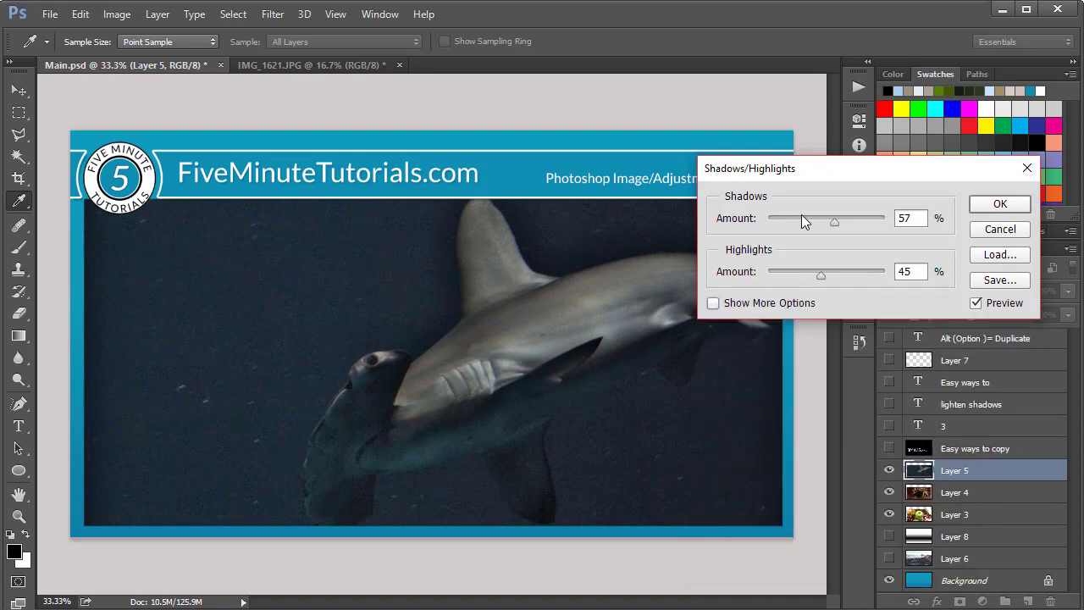
pyautogui.moveTo(839, 222)
pyautogui.mouseDown()
pyautogui.moveTo(823, 222)
pyautogui.moveTo(833, 219)
pyautogui.mouseUp()
pyautogui.click(975, 302)
pyautogui.click(976, 302)
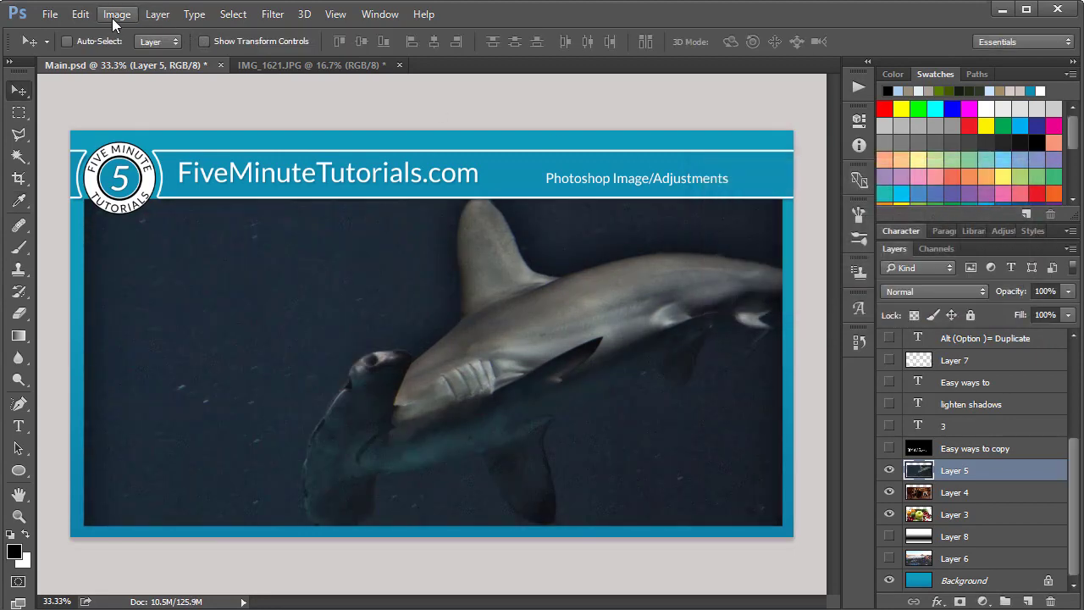
# Open the Exposure adjustment for Layer 5 to view its gamma correction setting, and close it with default values.
pyautogui.click(113, 18)
pyautogui.moveTo(133, 66)
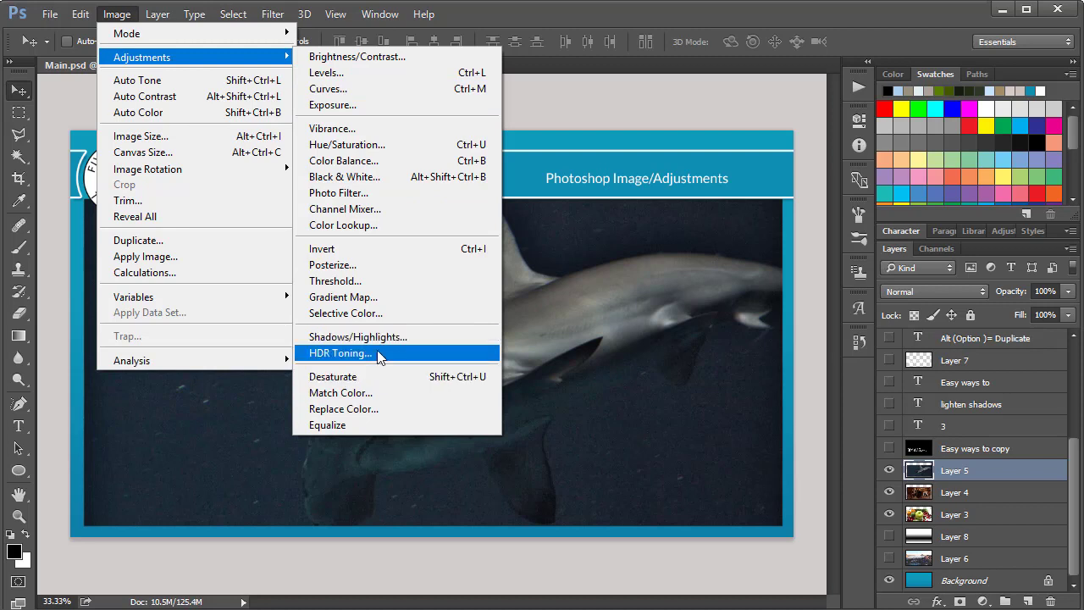
pyautogui.click(332, 105)
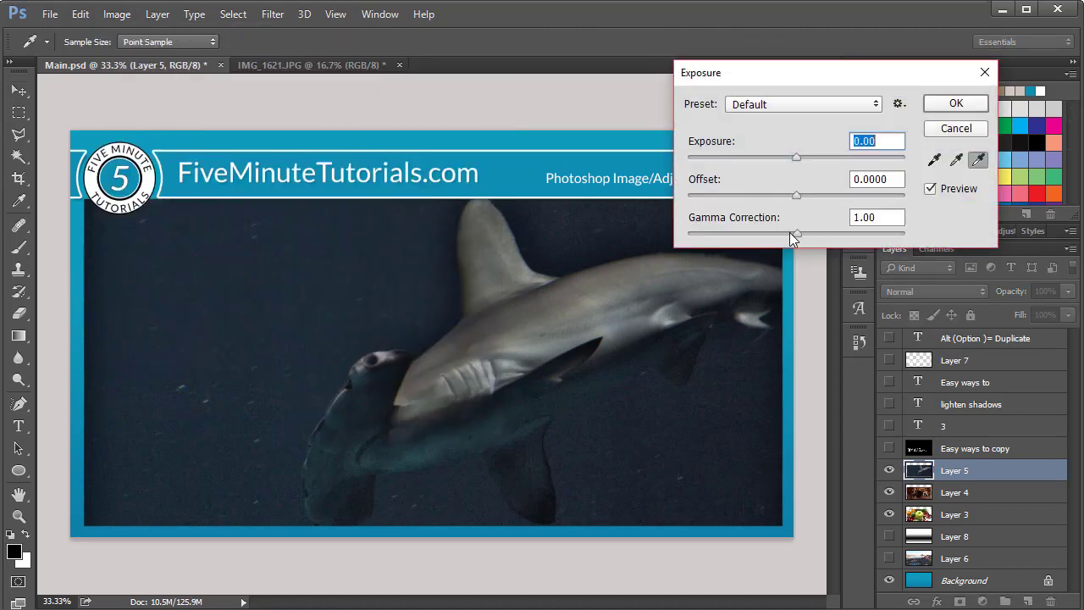
pyautogui.click(955, 103)
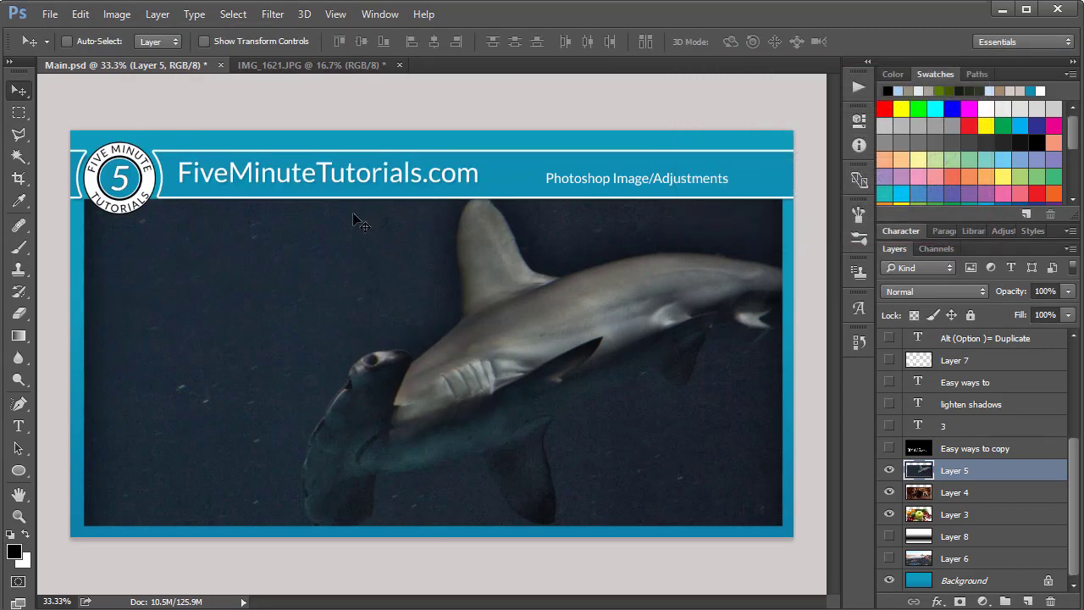